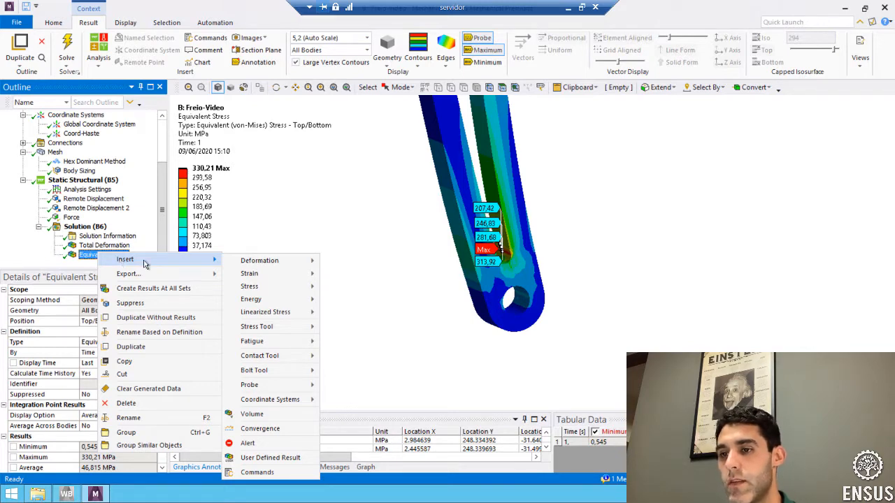
- Insert a Convergence under the Equivalent Stress result and set the Solution's Max Refinement Loops to 5
left_click(267, 428)
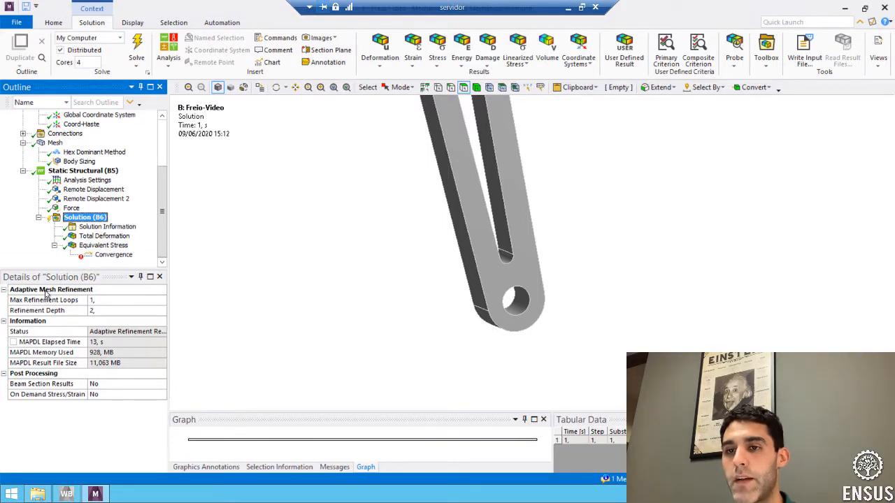
left_click(112, 302)
left_click(153, 301)
left_click(154, 301)
left_click(154, 302)
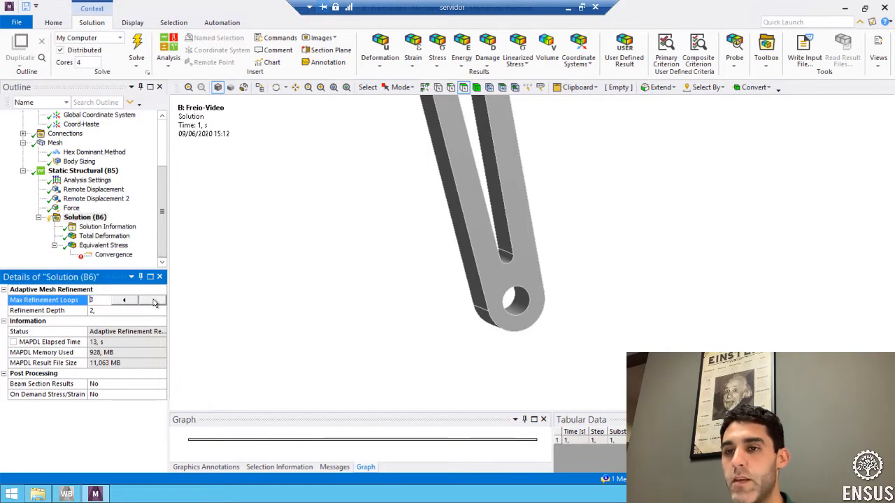
left_click(154, 301)
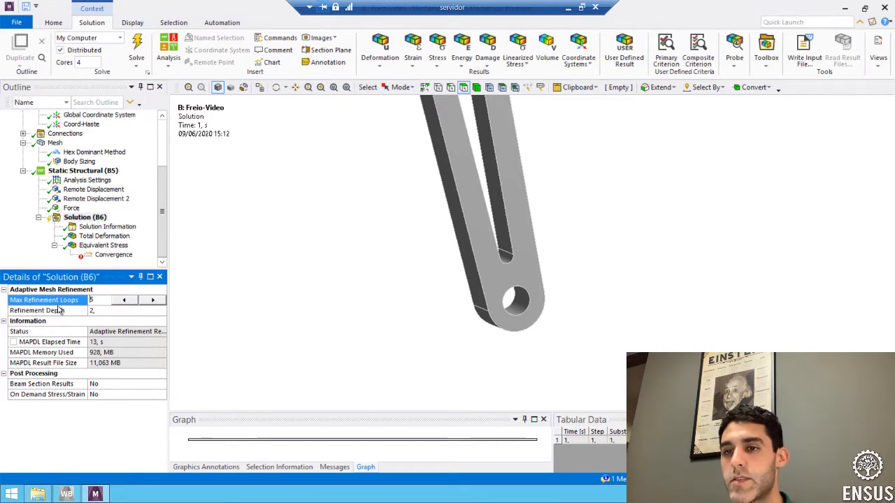
- Solve the analysis and review the stress, change and mesh size of each solution in the convergence history
right_click(93, 219)
left_click(117, 237)
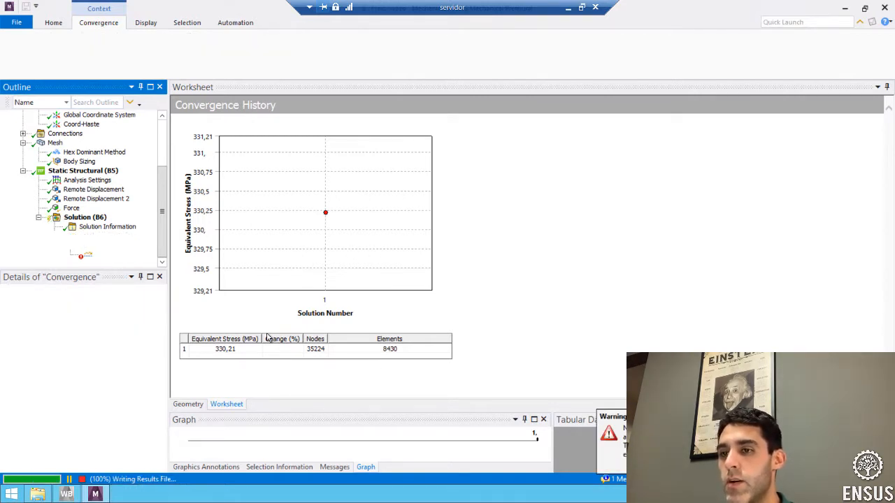
left_click(229, 352)
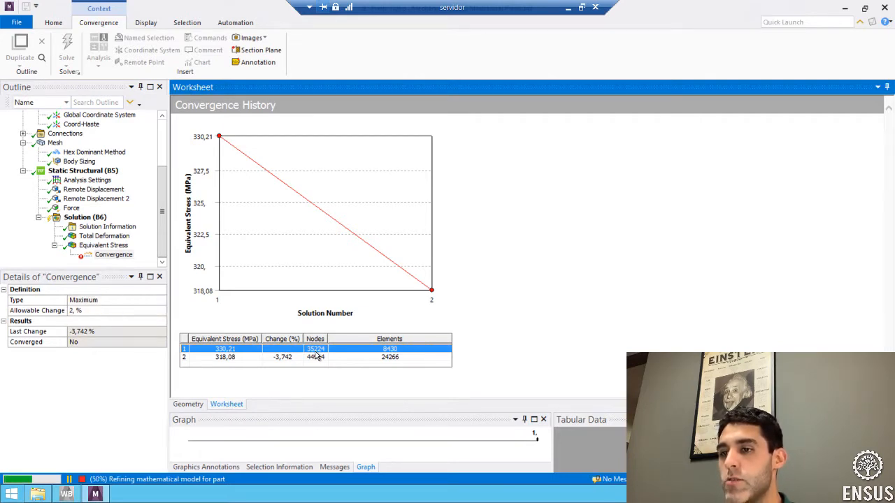
left_click(232, 360)
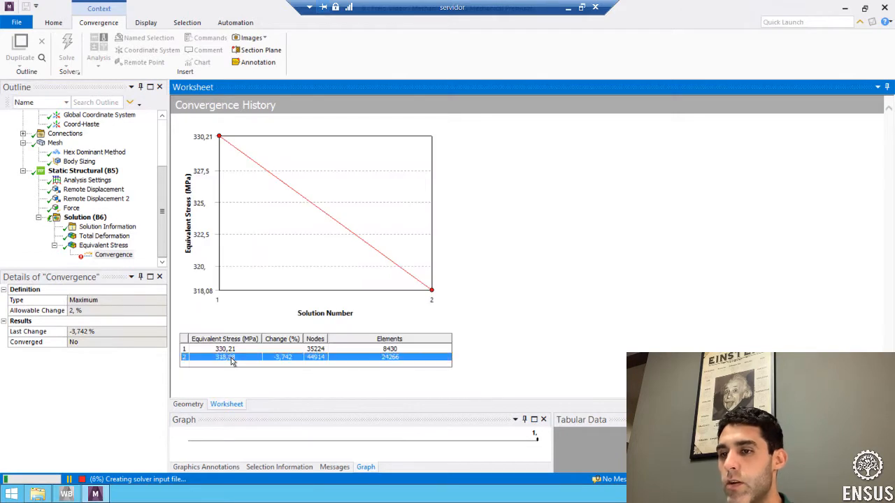
left_click(232, 360)
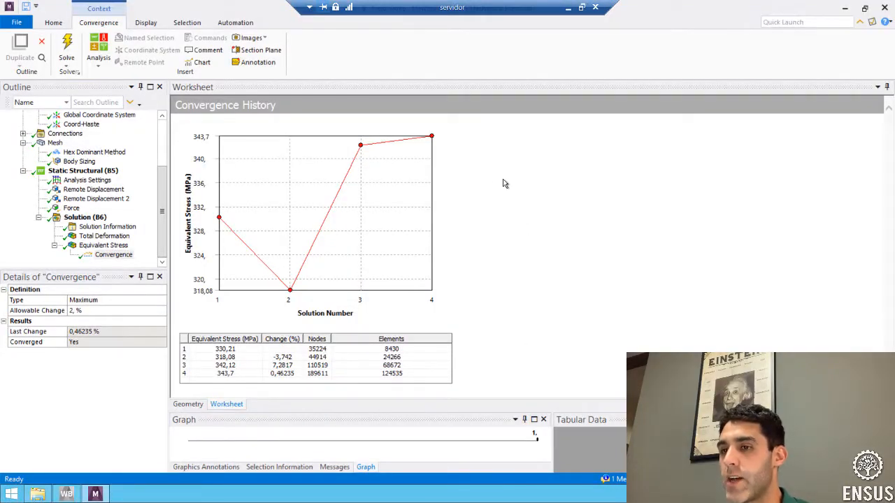
left_click(193, 352)
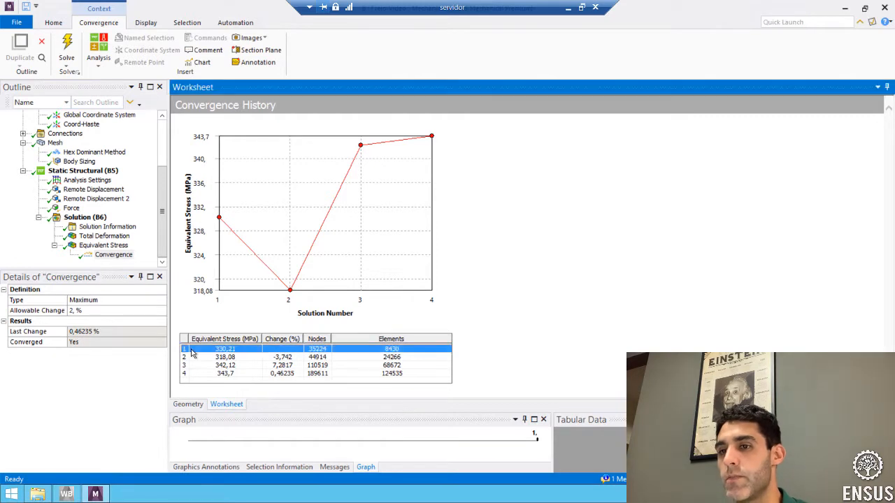
left_click(241, 358)
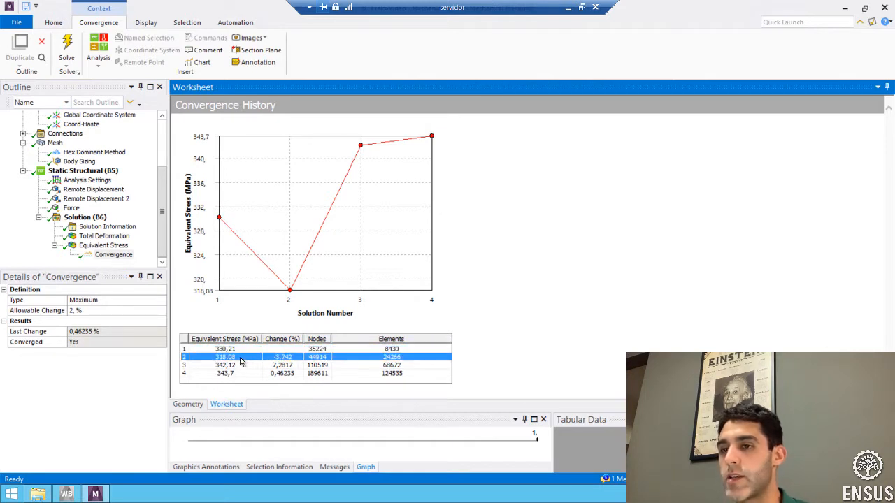
left_click(241, 365)
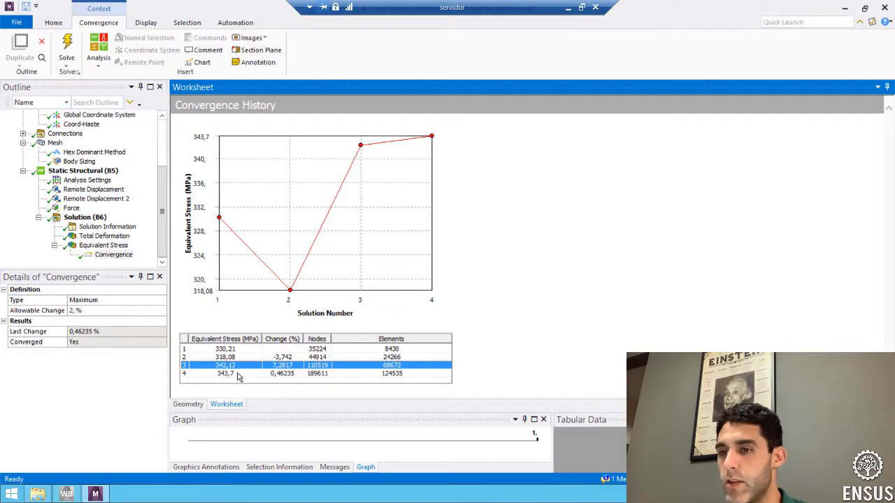
left_click(239, 375)
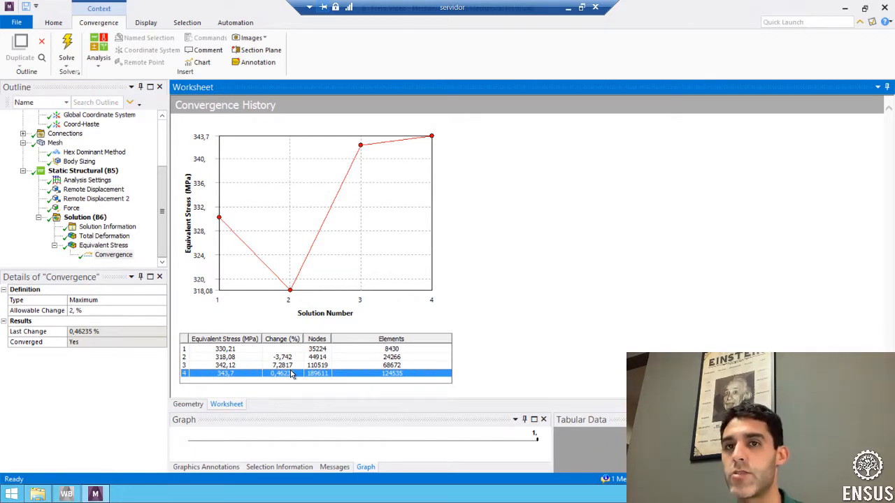
- Display the Equivalent Stress result and examine the maximum stress area at the slot's lower end
left_click(104, 246)
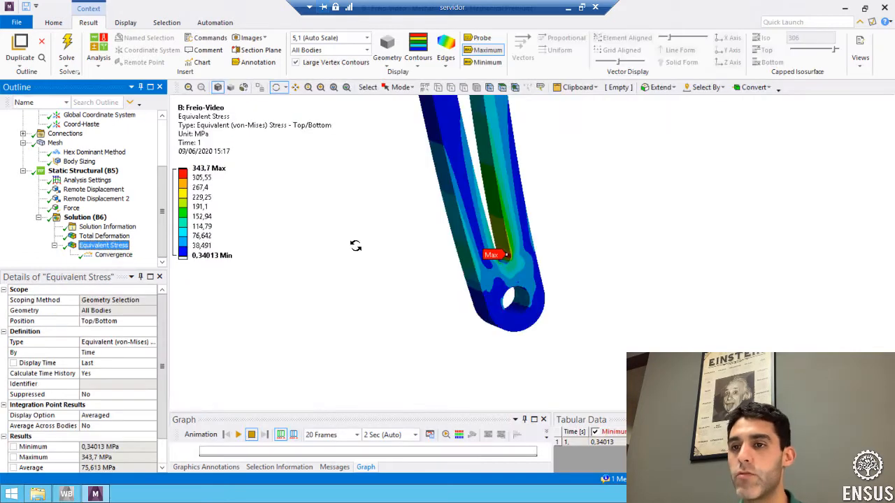
left_click_drag(475, 247, 502, 248)
scroll(462, 273, "up", 5)
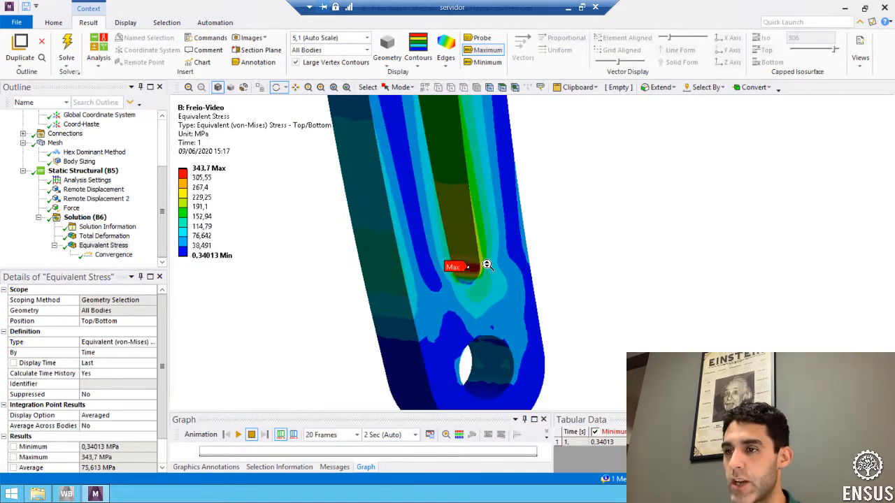
left_click_drag(462, 273, 314, 249)
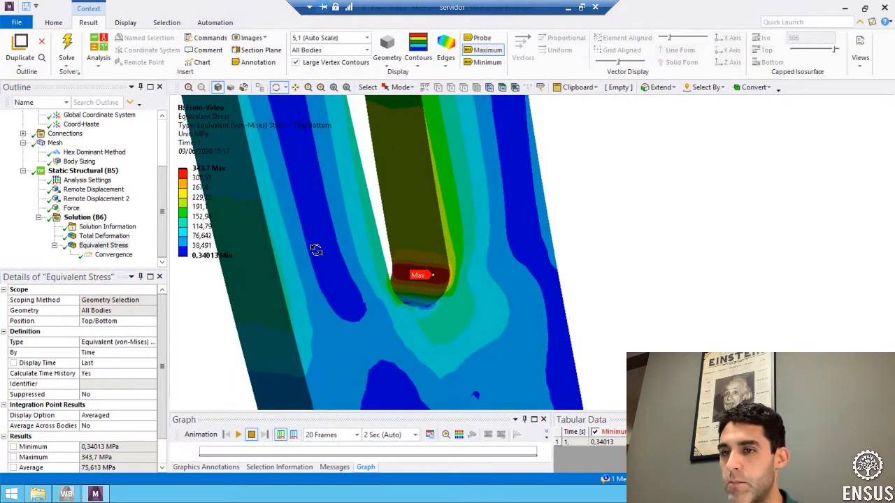
- Show the elements on the stress contour to inspect the refined mesh around the slot's end, and return to No WireFrame
left_click(455, 59)
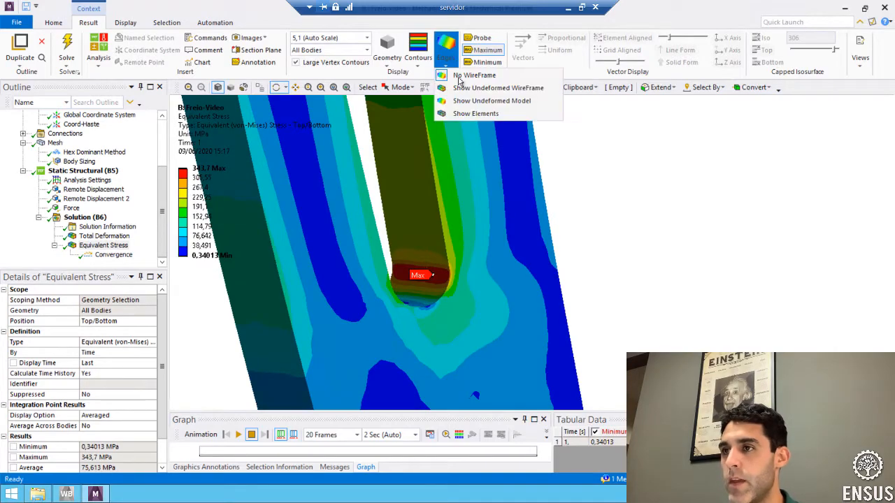
left_click(473, 113)
middle_click_drag(424, 232, 454, 210, "ctrl")
scroll(431, 230, "up", 5)
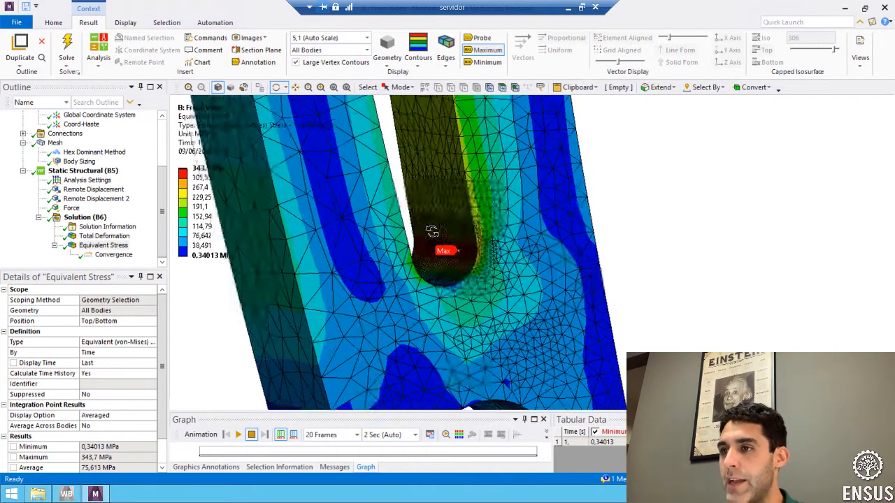
middle_click_drag(406, 241, 461, 243, "ctrl")
scroll(469, 220, "up", 5)
scroll(450, 226, "down", 10)
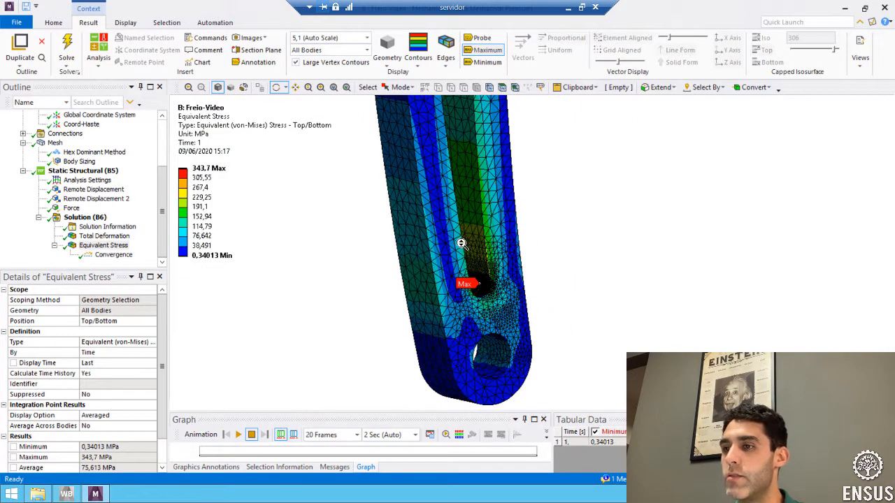
scroll(460, 243, "down", 4)
left_click(447, 64)
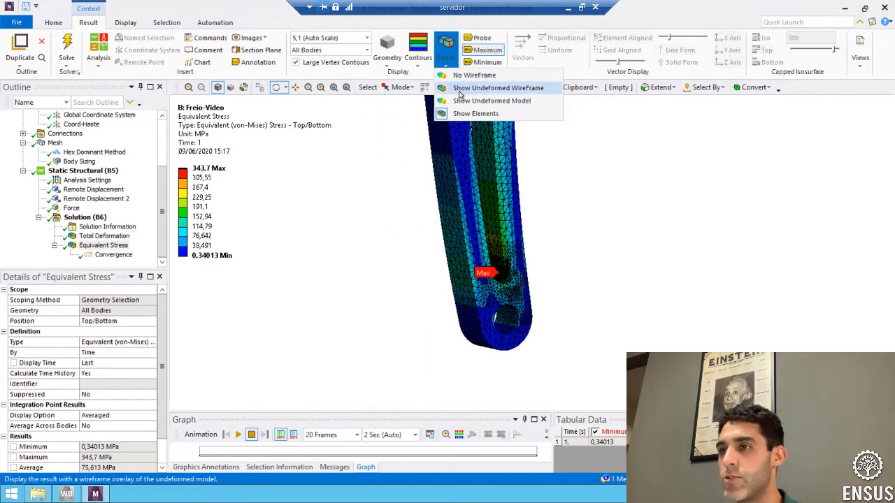
left_click(465, 74)
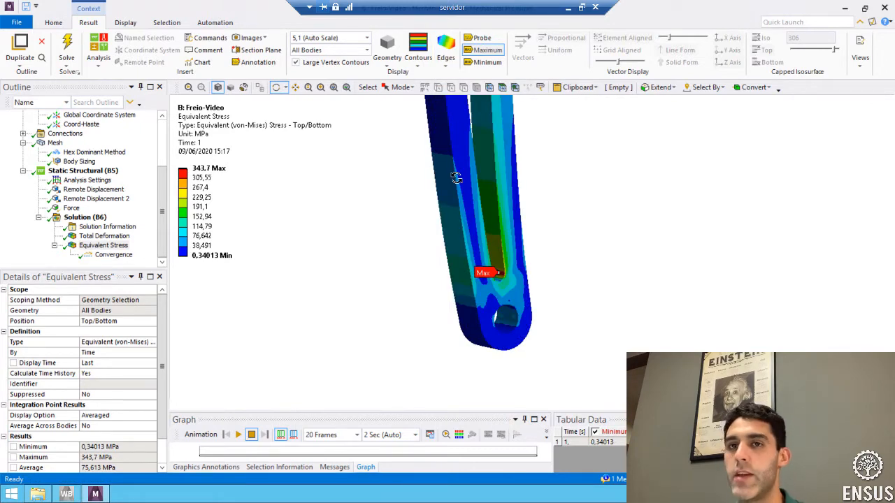
- Insert a Fatigue Tool under the Solution of the static structural analysis
left_click(85, 217)
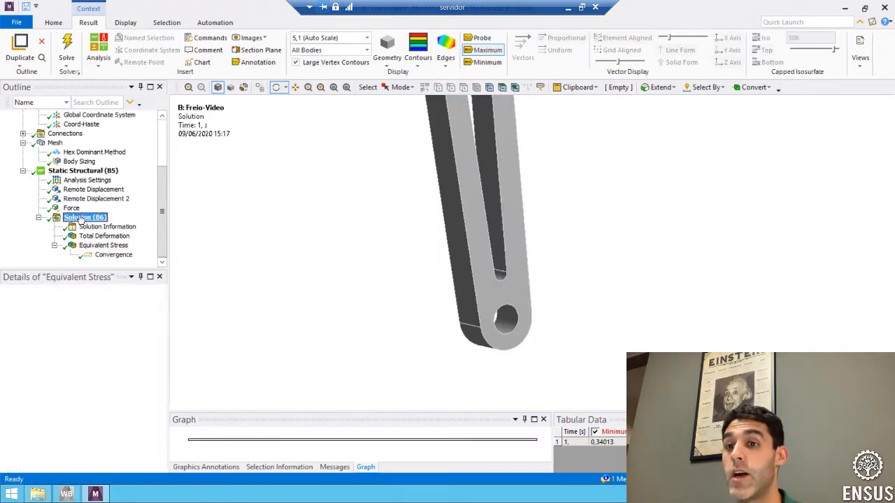
right_click(81, 217)
mouse_move(116, 224)
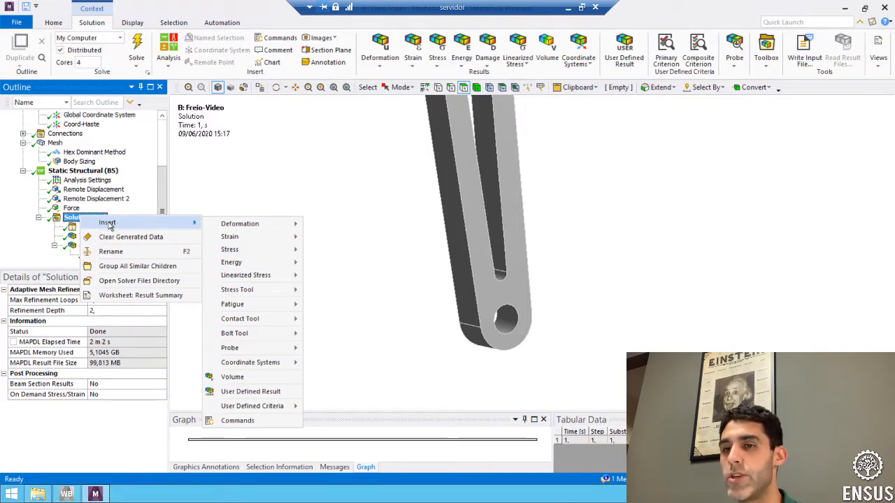
mouse_move(250, 321)
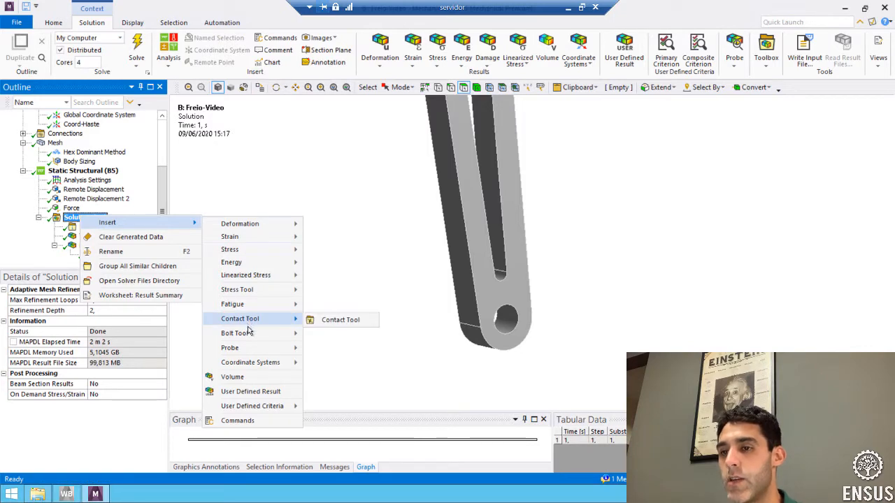
mouse_move(279, 303)
left_click(334, 305)
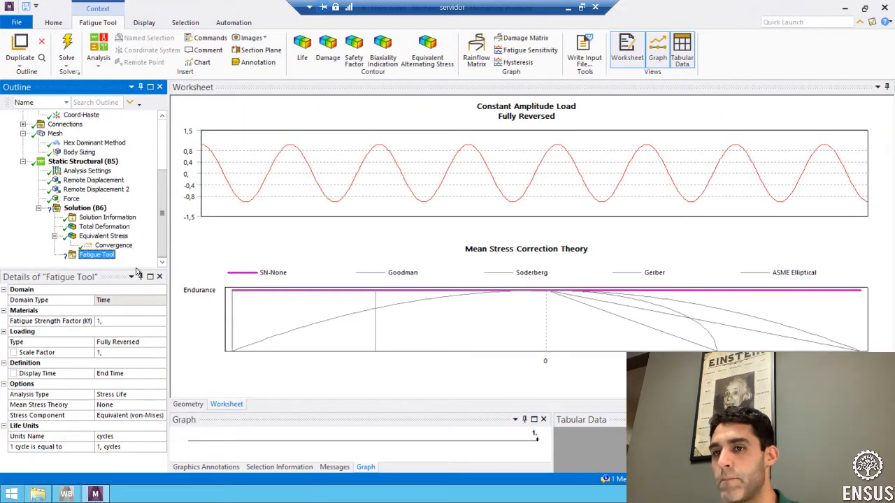
- Set the Fatigue Tool's loading type to Zero-Based
left_click_drag(132, 267, 125, 218)
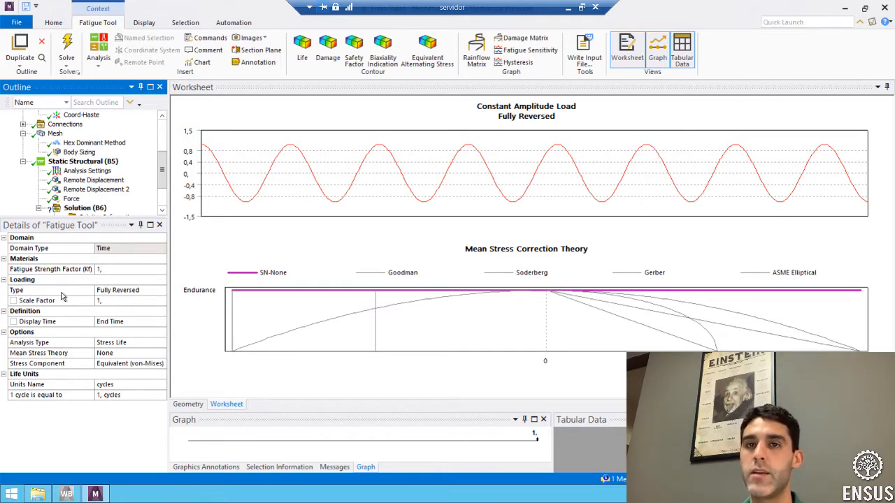
left_click(158, 292)
left_click(161, 290)
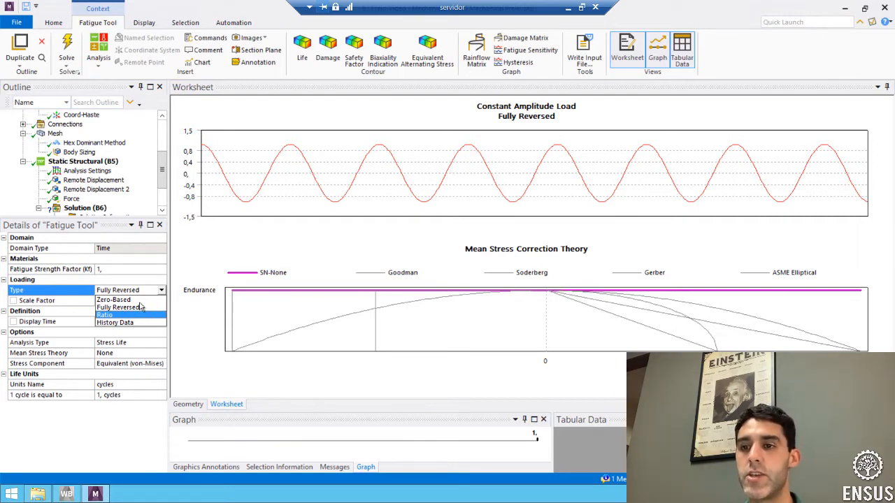
left_click(115, 300)
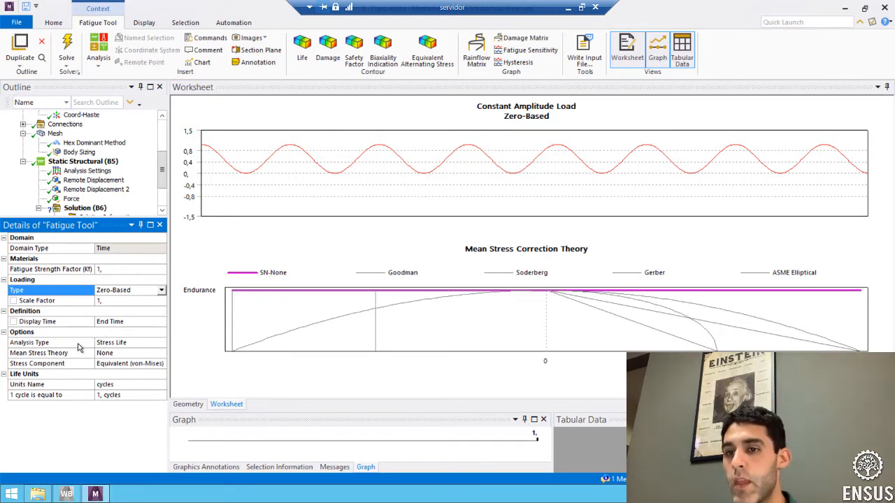
- Keep Stress Life as the Fatigue Tool's analysis type and set its mean stress theory to Goodman
left_click(161, 344)
left_click(165, 344)
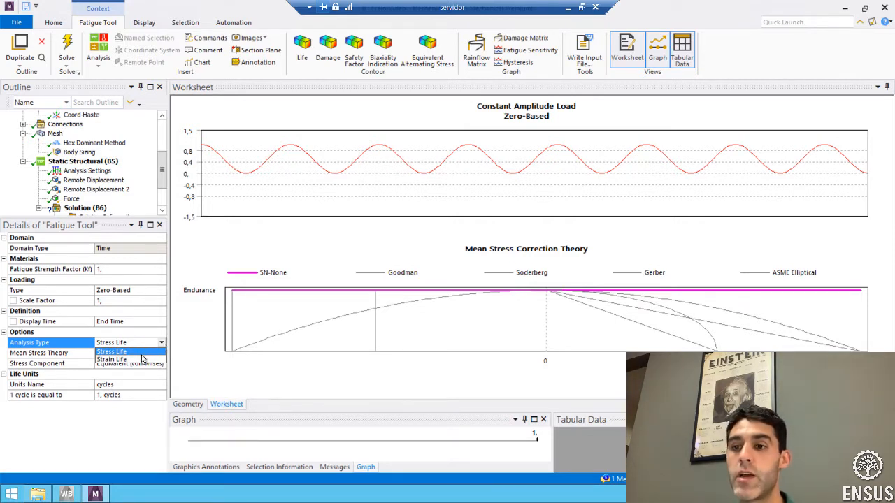
left_click(142, 356)
left_click(142, 355)
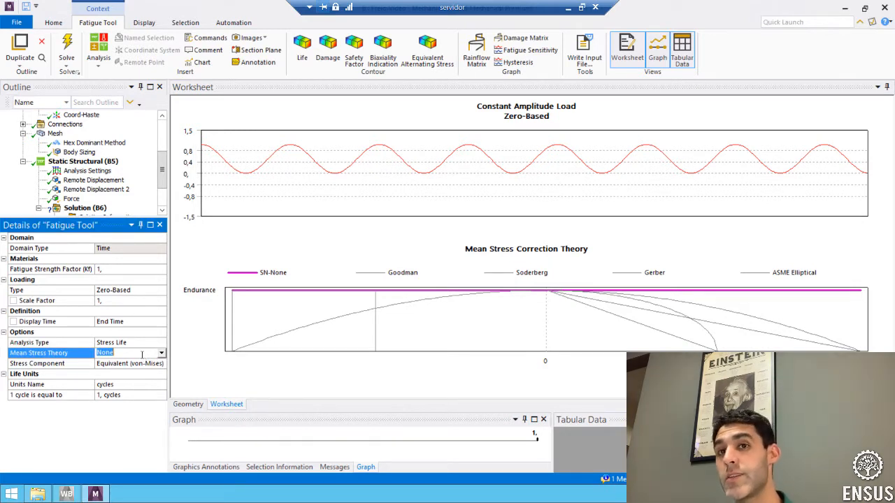
left_click(162, 353)
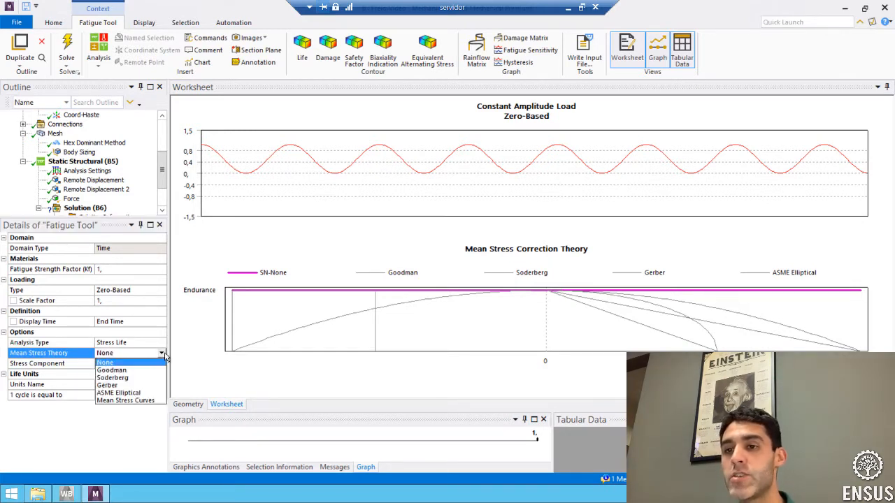
left_click(109, 371)
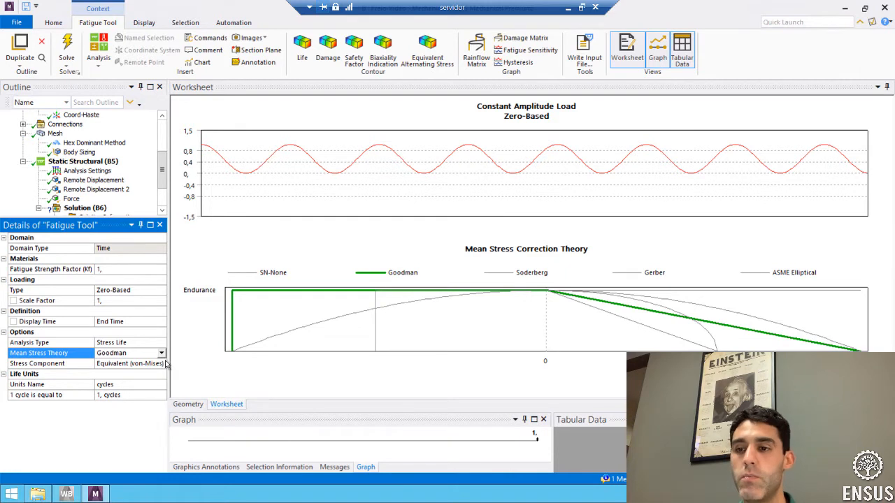
- Keep Equivalent (von-Mises) as the Fatigue Tool's stress component and cycles as its life units
left_click(154, 364)
left_click(162, 363)
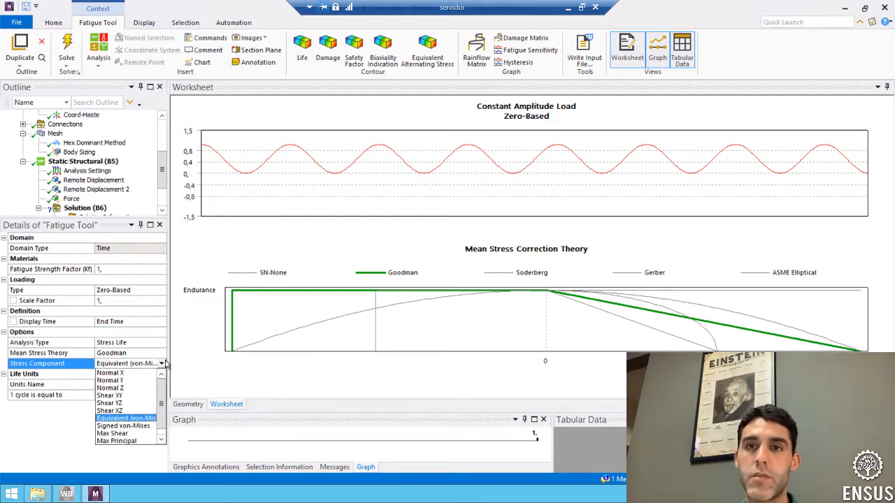
left_click(128, 419)
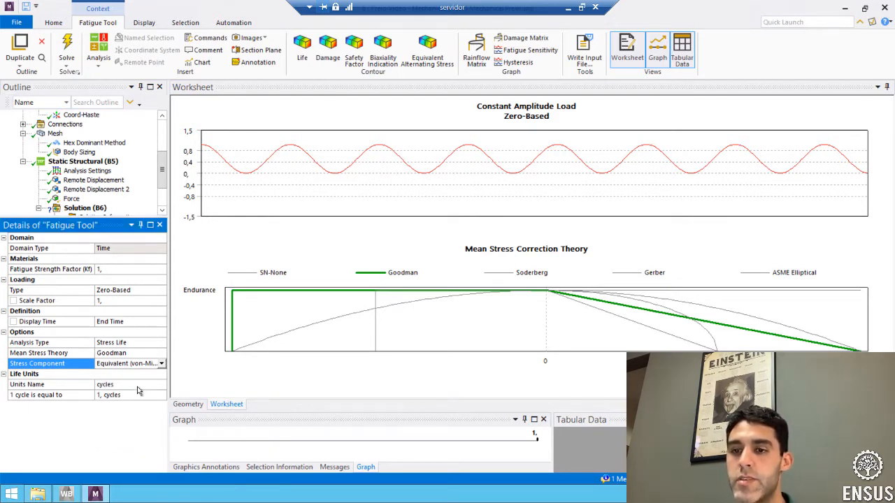
left_click(137, 386)
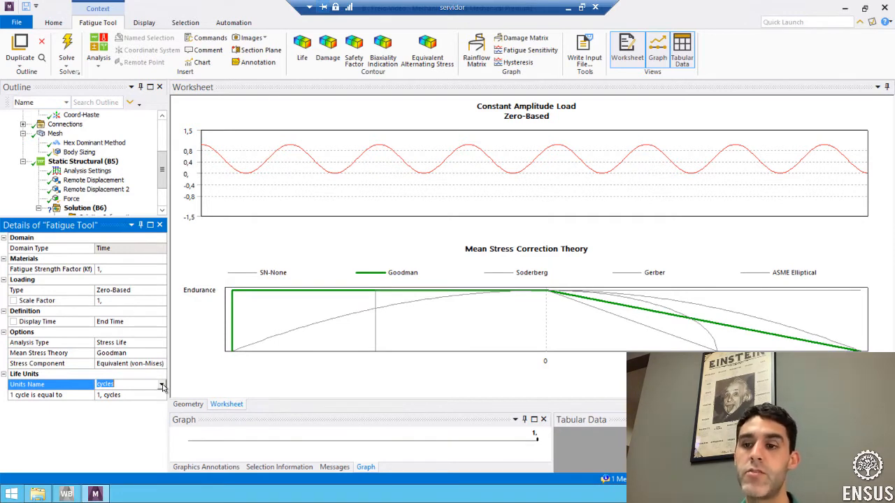
left_click(161, 385)
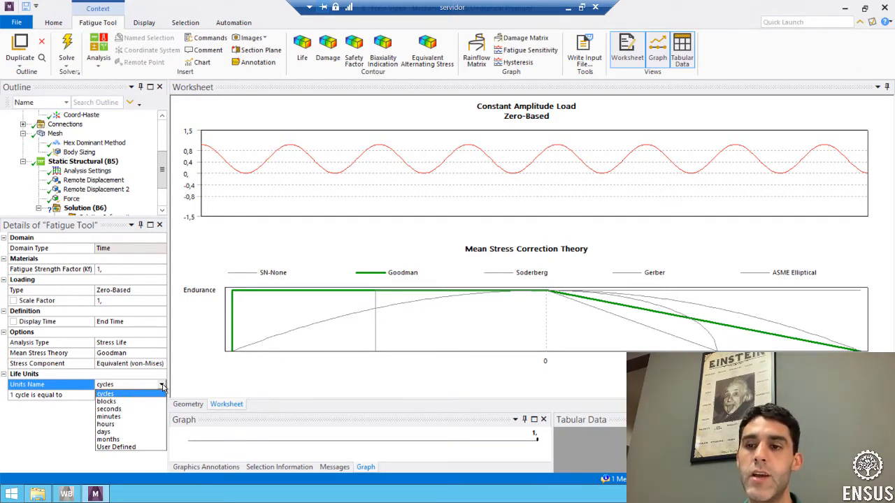
left_click(152, 395)
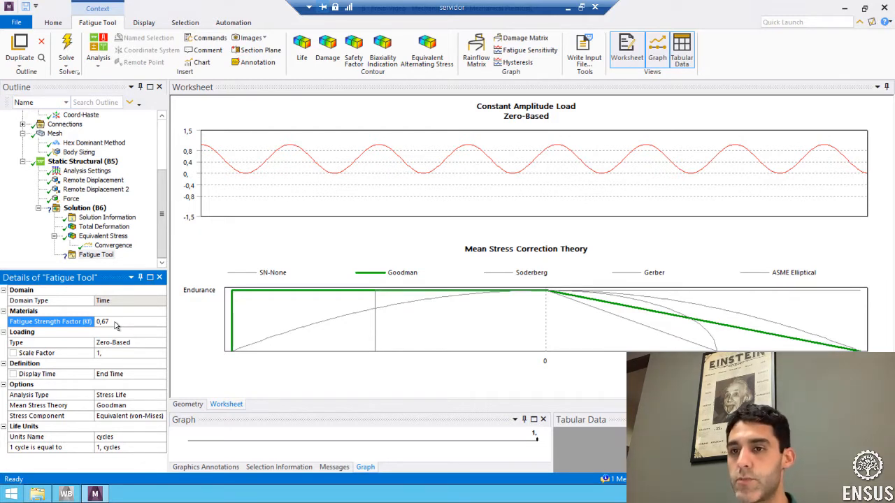
- Insert a Life result and a Safety Factor result under the Fatigue Tool
left_click(96, 256)
right_click(97, 258)
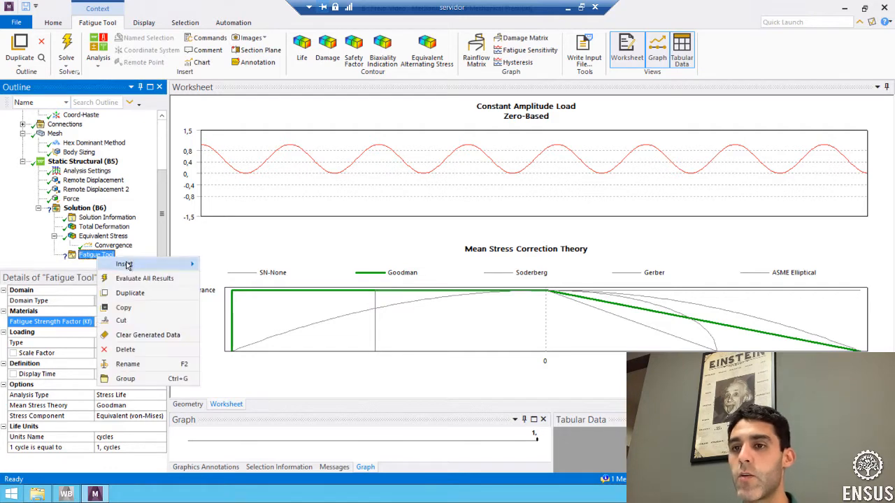
mouse_move(128, 265)
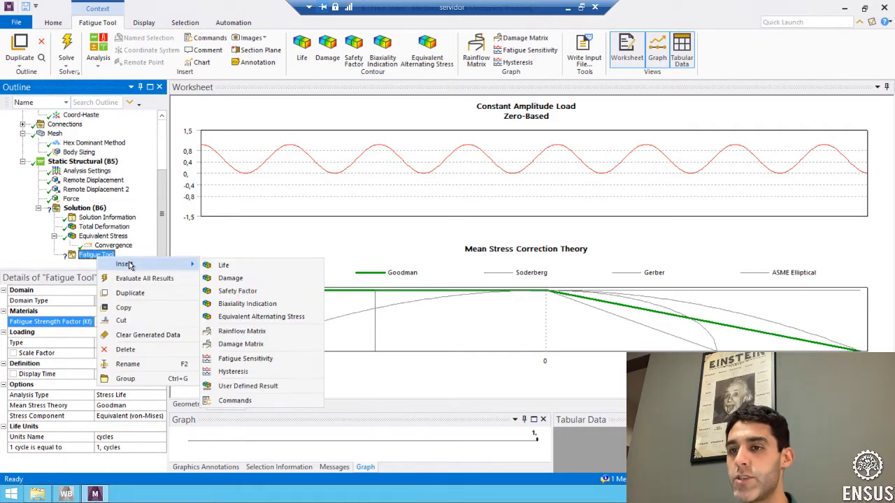
left_click(222, 265)
left_click(93, 245)
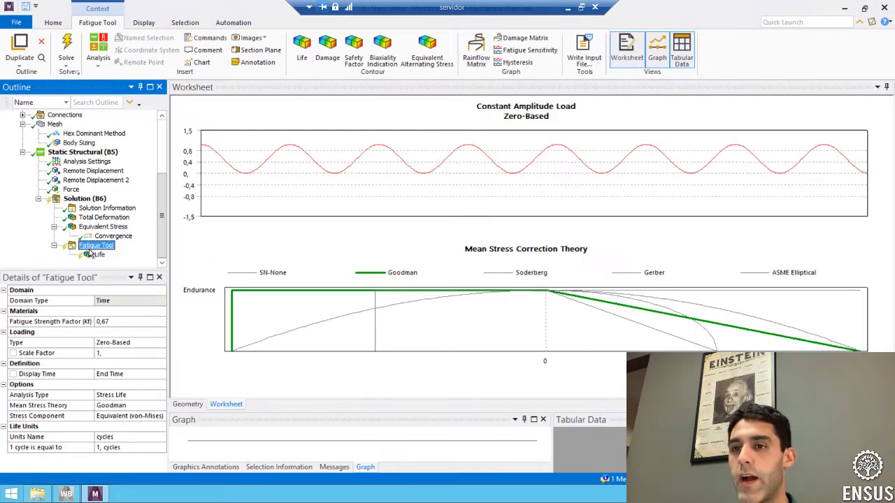
right_click(94, 247)
mouse_move(128, 253)
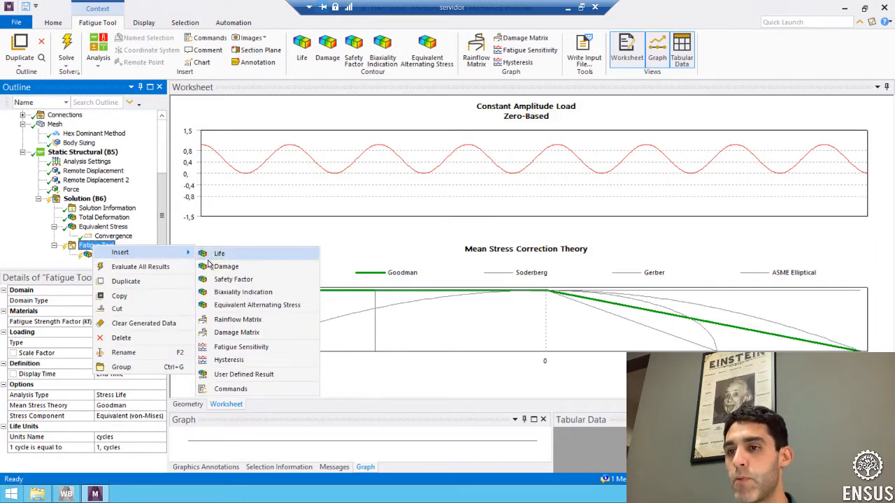
left_click(236, 280)
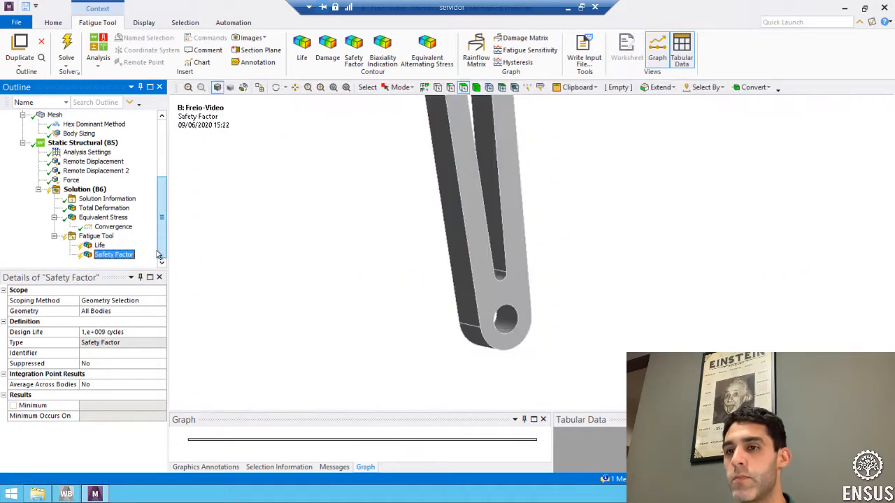
- Set the Safety Factor result's design life to 500000 cycles
left_click(98, 246)
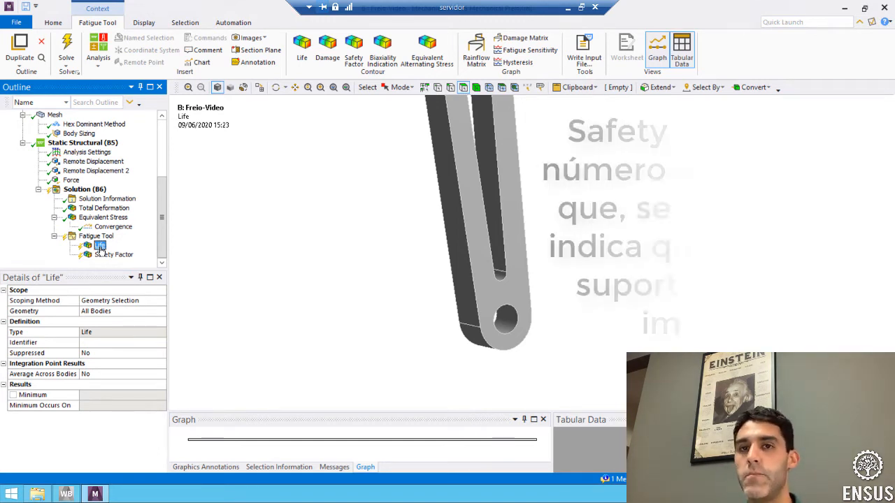
left_click(104, 256)
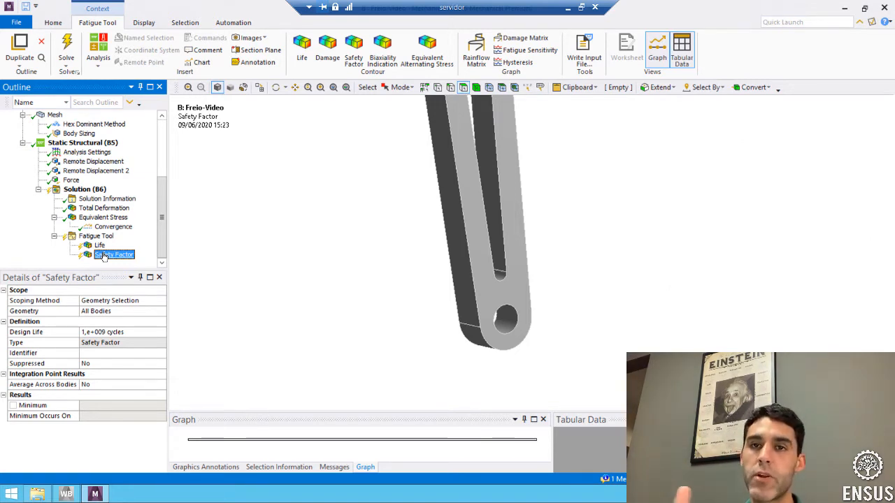
left_click(143, 333)
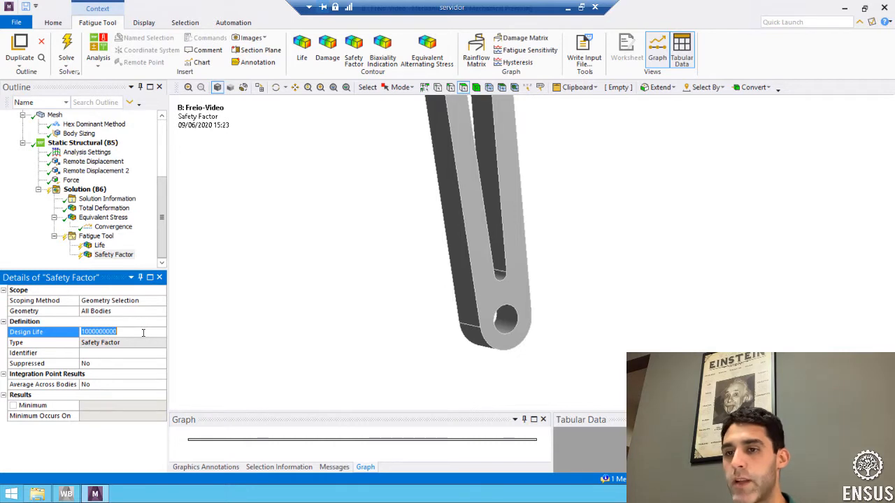
type("20")
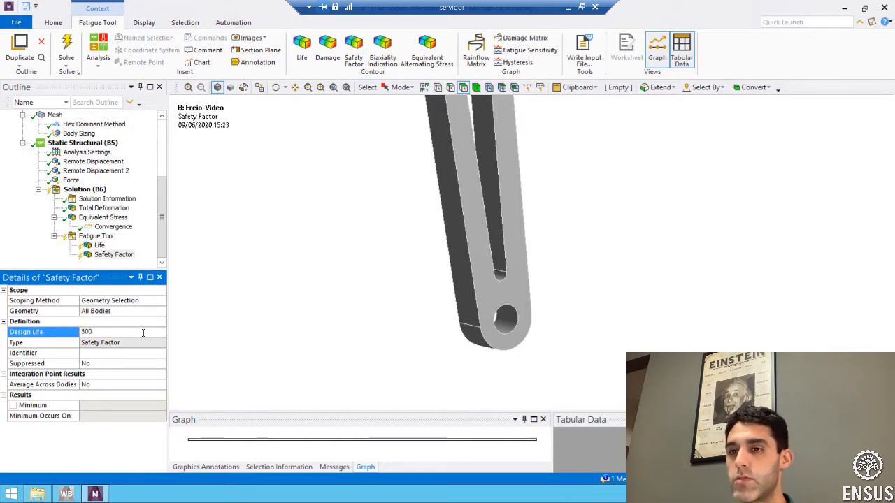
type("000")
key("Return")
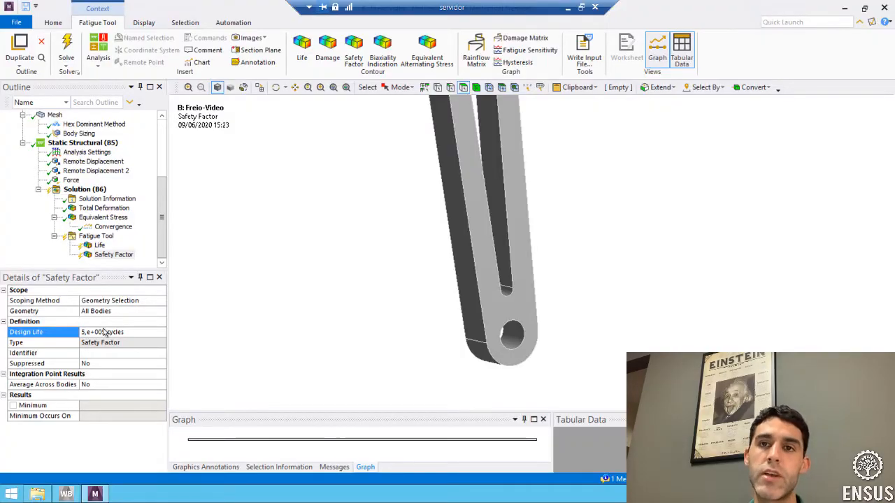
- Examine the Life contour around the closed end of the lever's slot and its minimum-life location
left_click(102, 244)
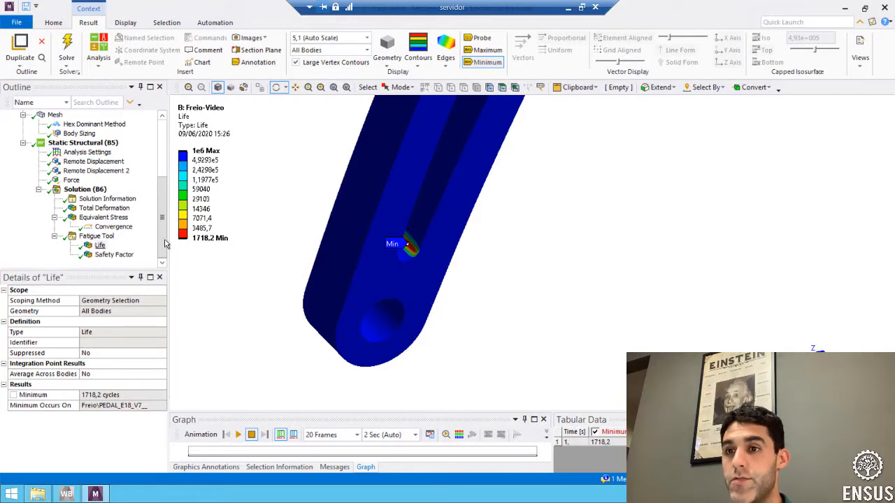
left_click(206, 241)
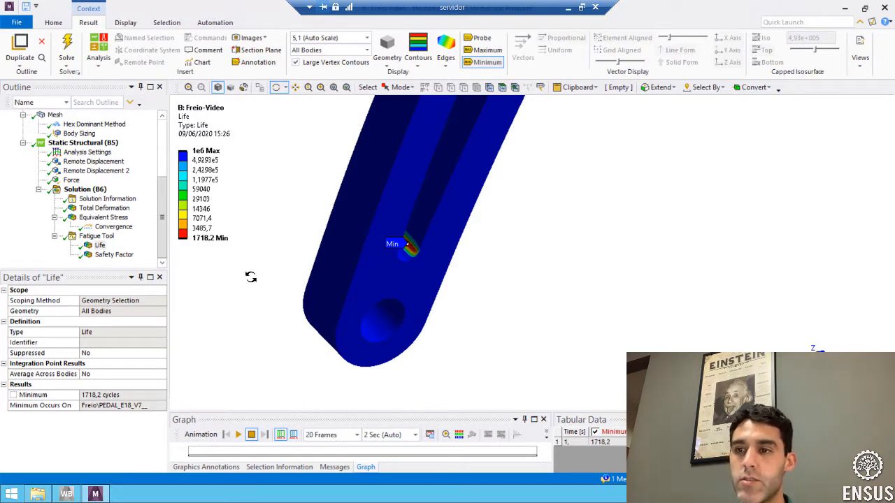
middle_click_drag(349, 263, 372, 264, "ctrl")
middle_click_drag(371, 297, 370, 251, "shift")
middle_click_drag(369, 252, 538, 258, "ctrl")
middle_click_drag(545, 266, 543, 244, "shift")
middle_click_drag(535, 245, 505, 231)
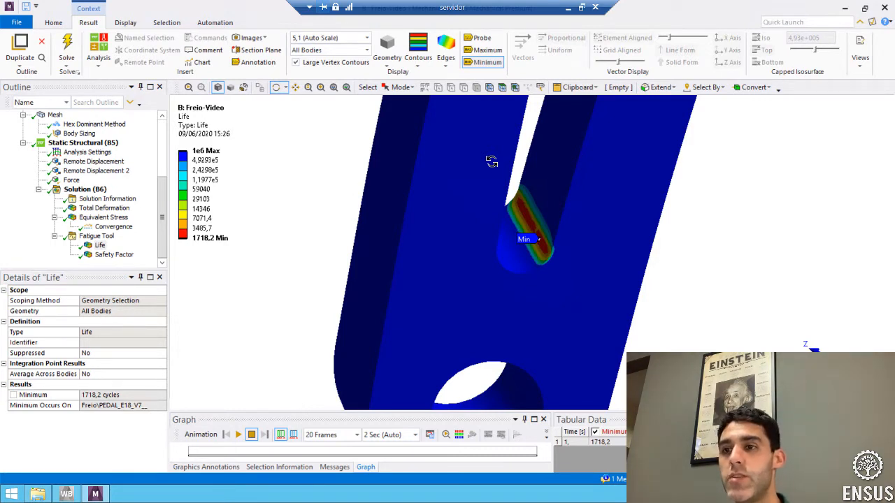
scroll(491, 161, "down", 7)
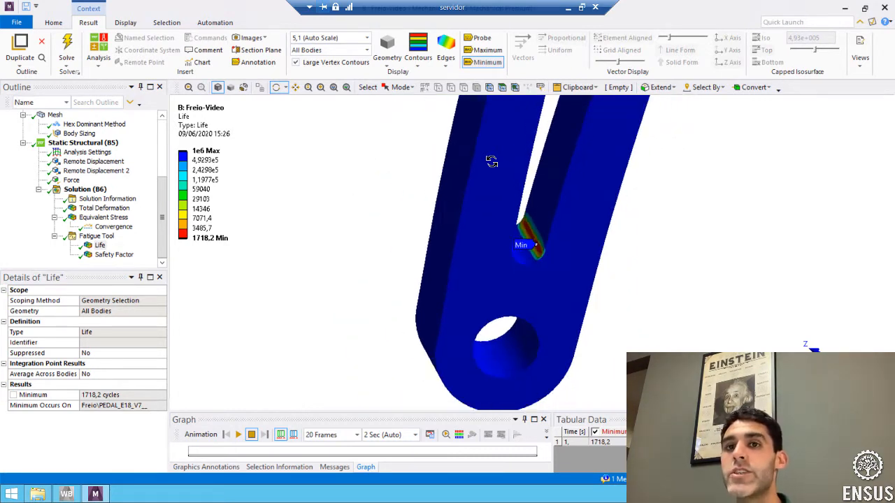
left_click_drag(508, 200, 514, 199)
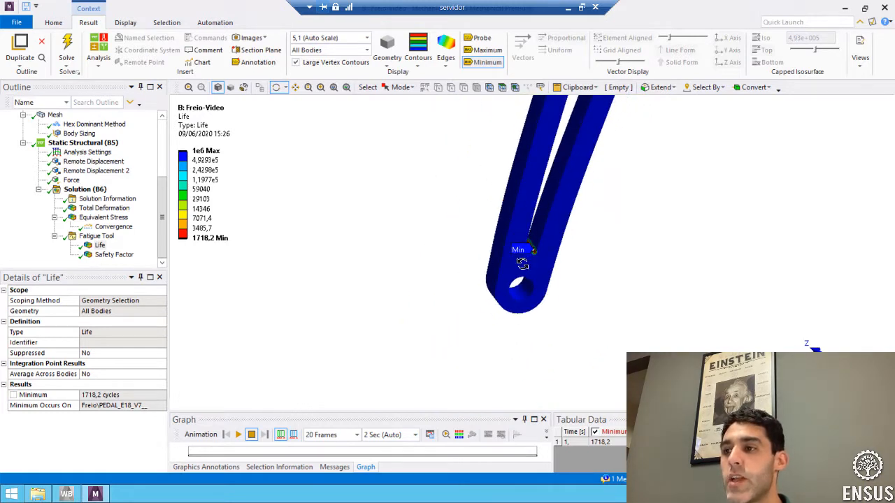
scroll(523, 262, "up", 3)
left_click(211, 240)
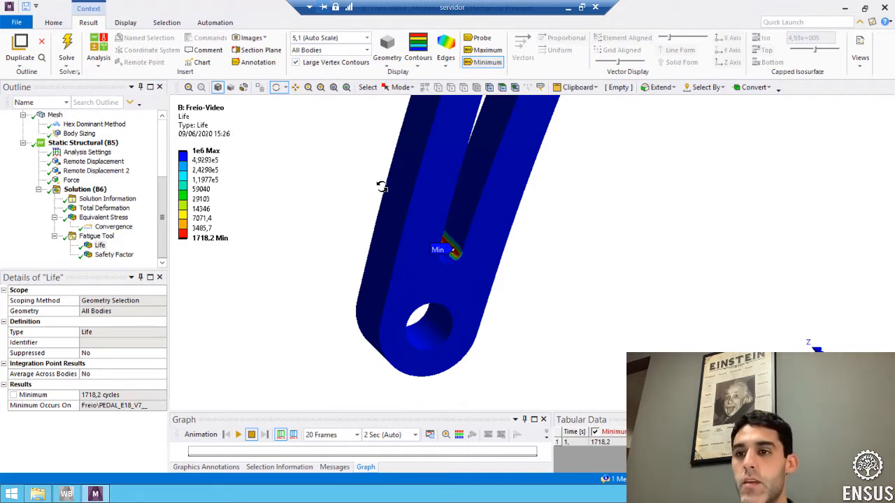
- Display the Safety Factor result and inspect its distribution near the slot end and across the whole lever
left_click(106, 256)
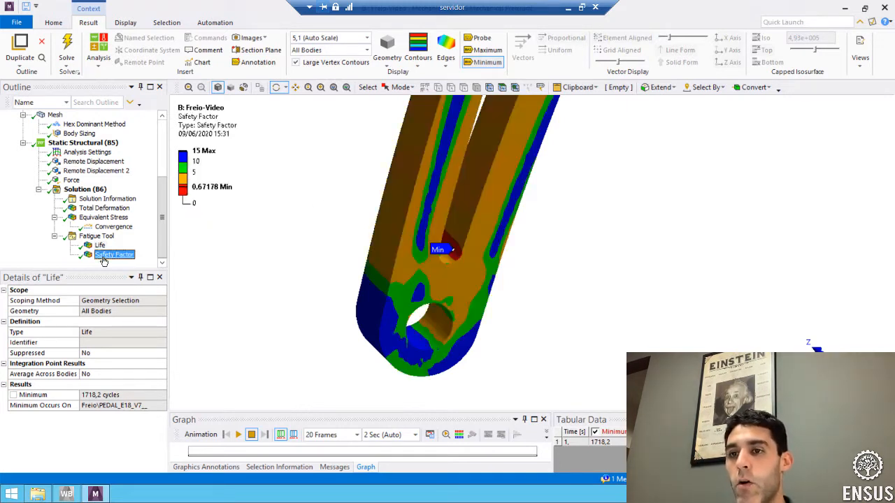
left_click_drag(439, 199, 335, 226)
scroll(393, 253, "up", 4)
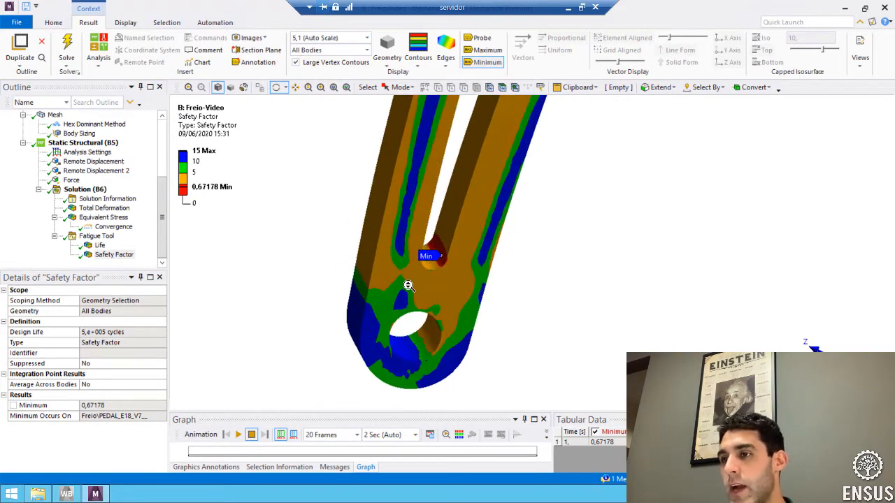
middle_click_drag(393, 253, 413, 250, "ctrl")
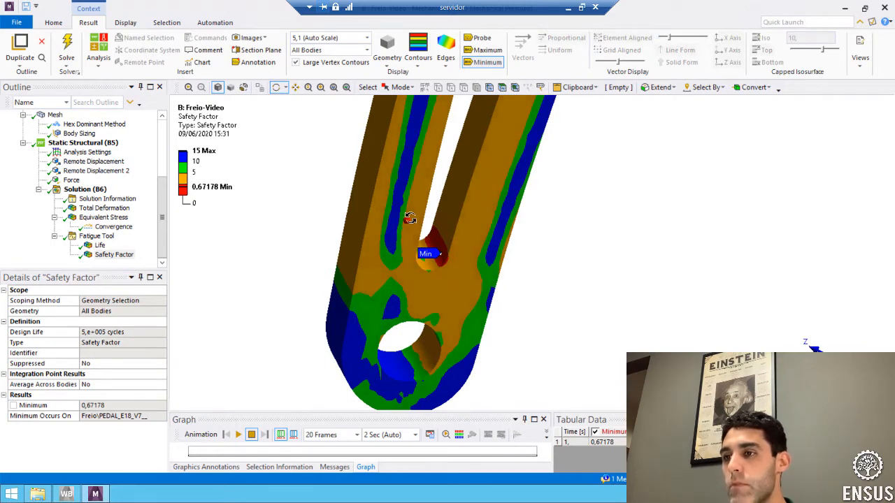
left_click_drag(407, 216, 515, 238)
- Display the safety factor as Capped IsoSurfaces with a translucent overlay of the undeformed model
left_click(388, 63)
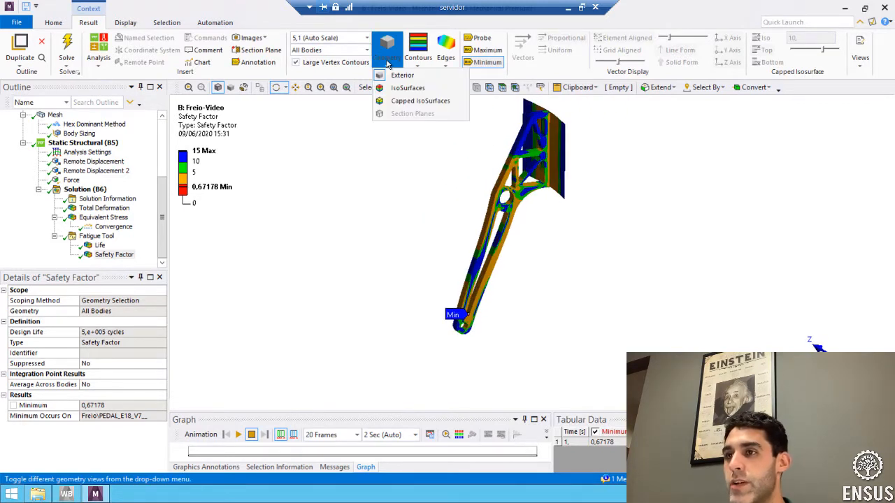
left_click(399, 102)
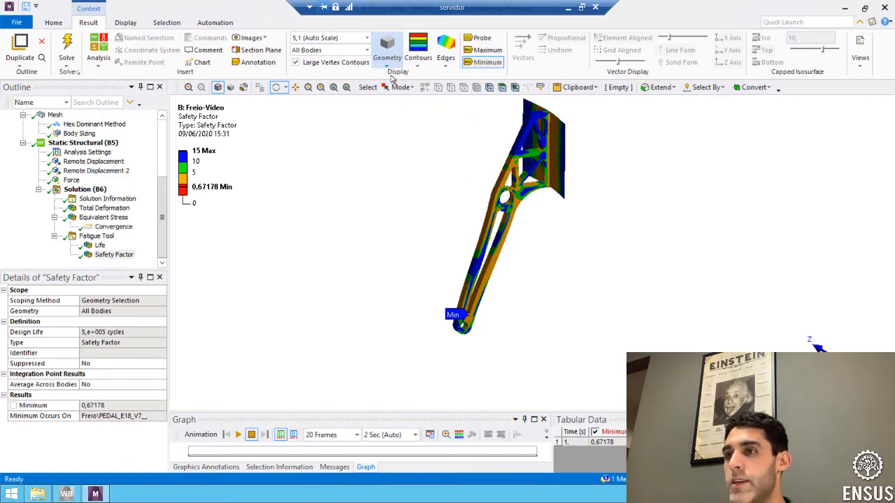
left_click(451, 64)
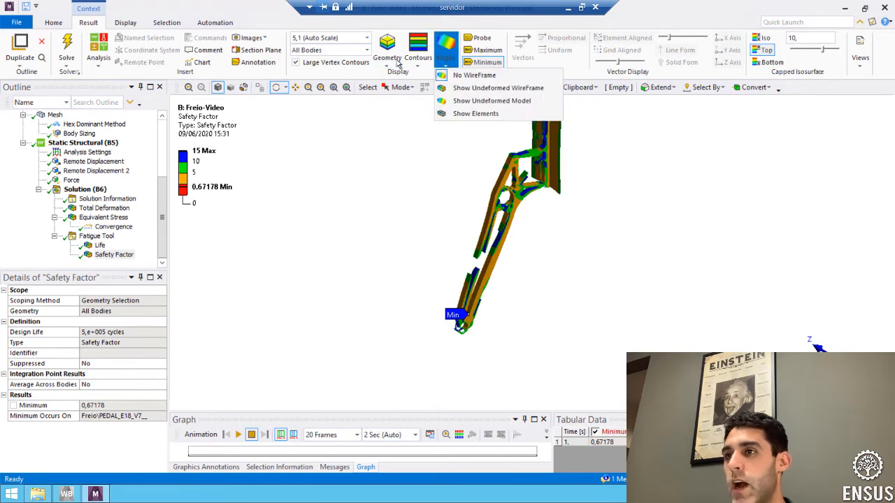
left_click(491, 100)
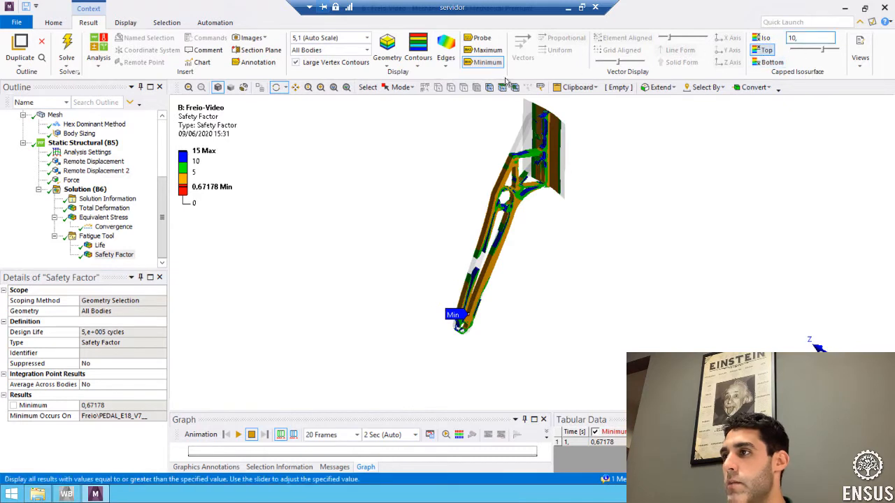
left_click(442, 65)
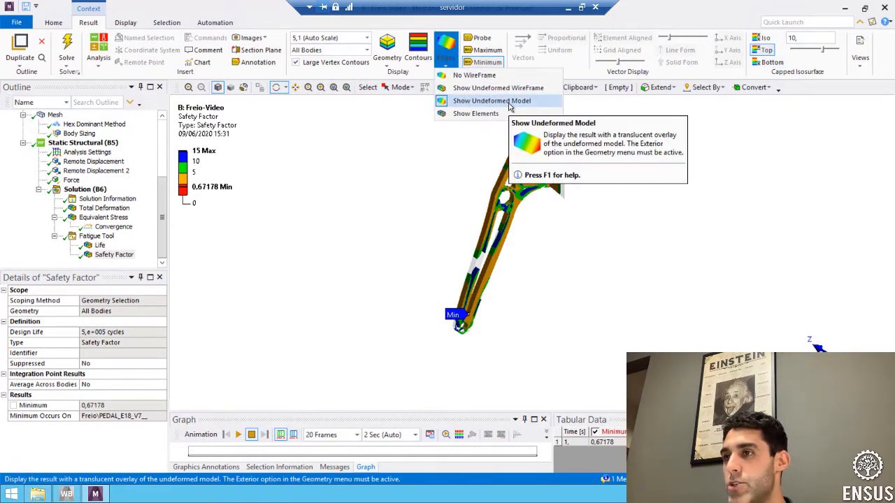
- Set the result's deformation scale to 0.0 (Undeformed)
left_click(366, 38)
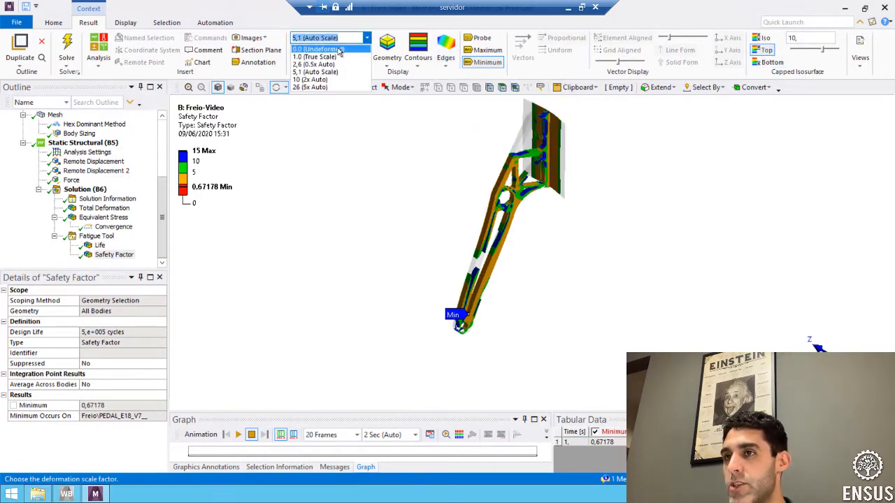
left_click(338, 53)
left_click_drag(530, 136, 518, 148)
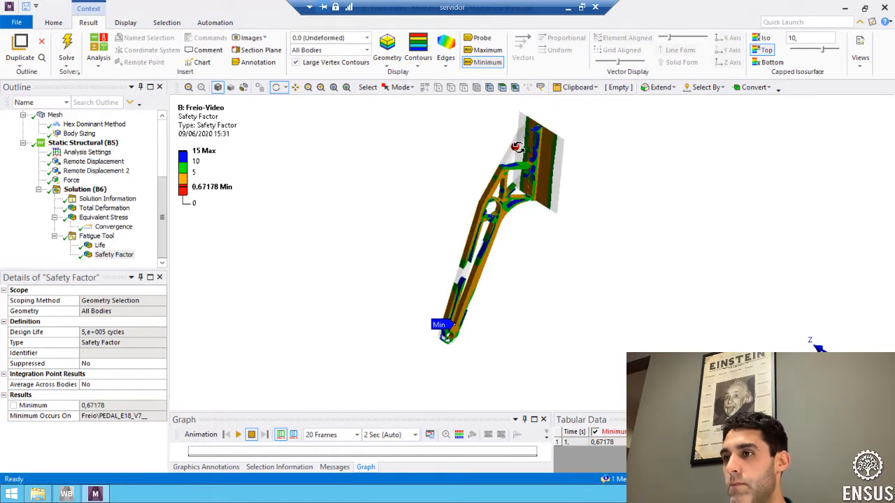
- Set the capped isosurface value to 1 for the safety factor display
double_click(792, 37)
type("1")
key("Return")
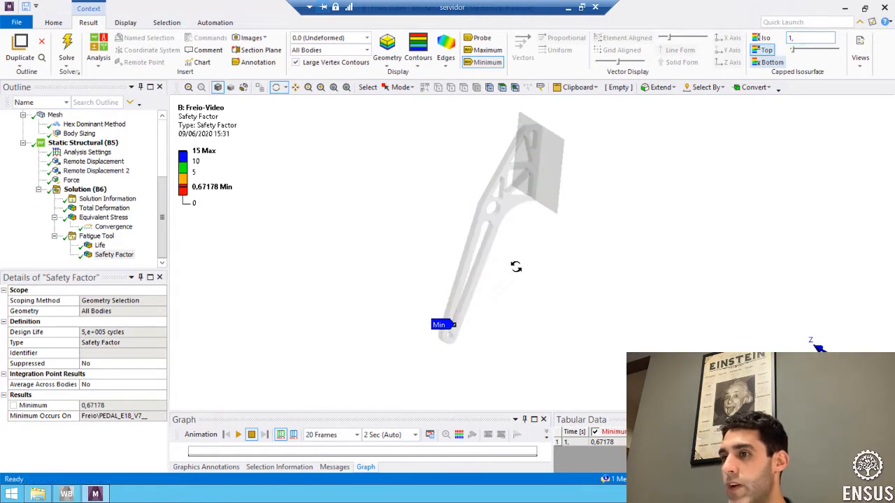
- Examine up close the capped region with a safety factor below 1 at the end of the lever's slot
middle_click_drag(498, 280, 507, 254, "ctrl")
scroll(452, 301, "up", 4)
scroll(451, 300, "up", 1)
middle_click_drag(452, 301, 531, 252, "ctrl")
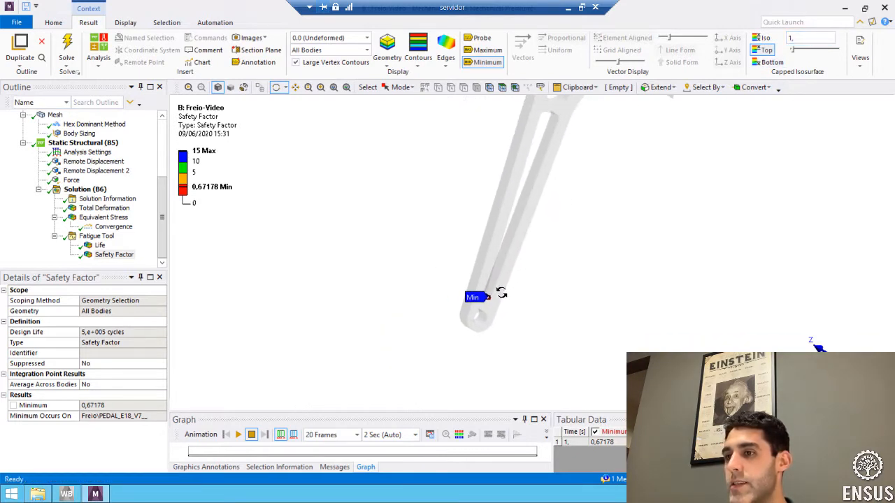
scroll(486, 302, "up", 5)
middle_click_drag(486, 302, 462, 245)
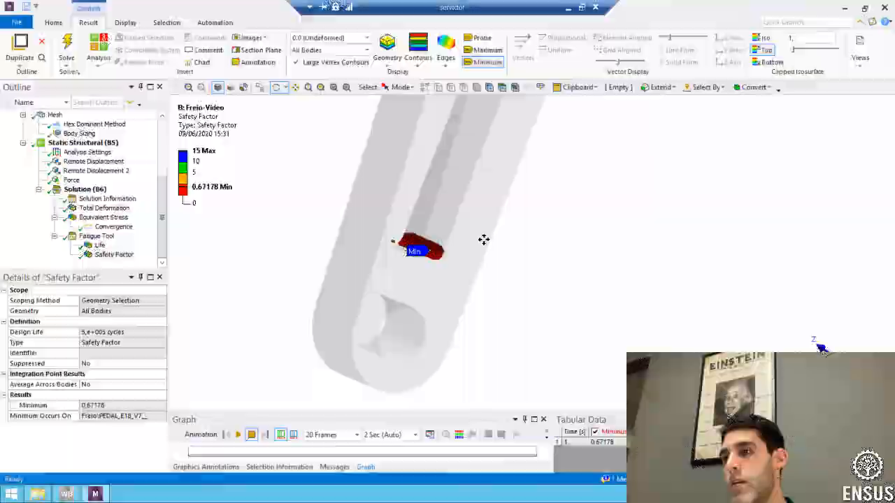
left_click_drag(483, 239, 314, 246)
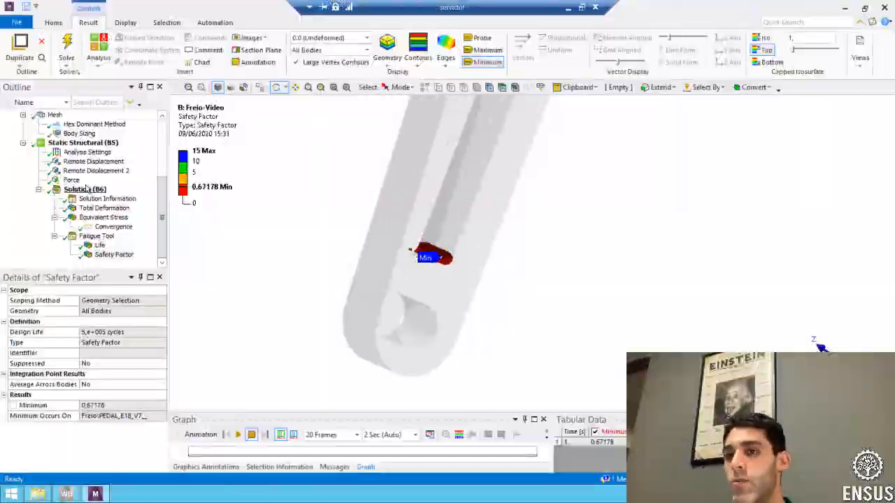